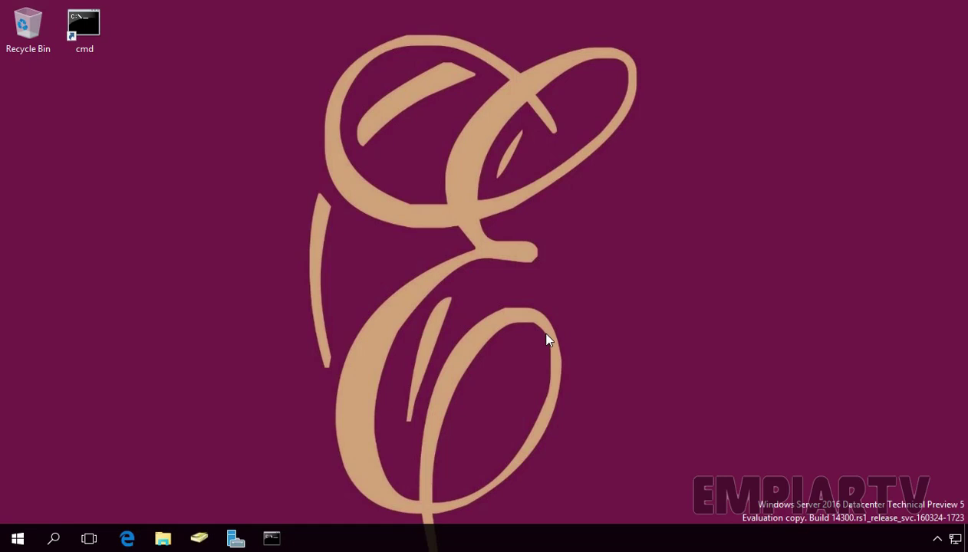
Launch Group Policy Management from the Windows Administrative Tools folder via the Start menu
click(19, 539)
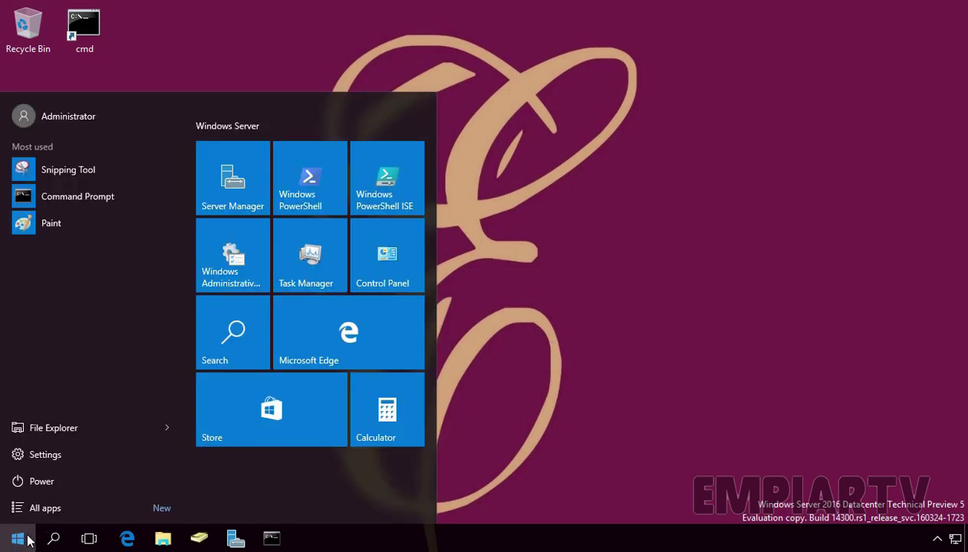
click(243, 266)
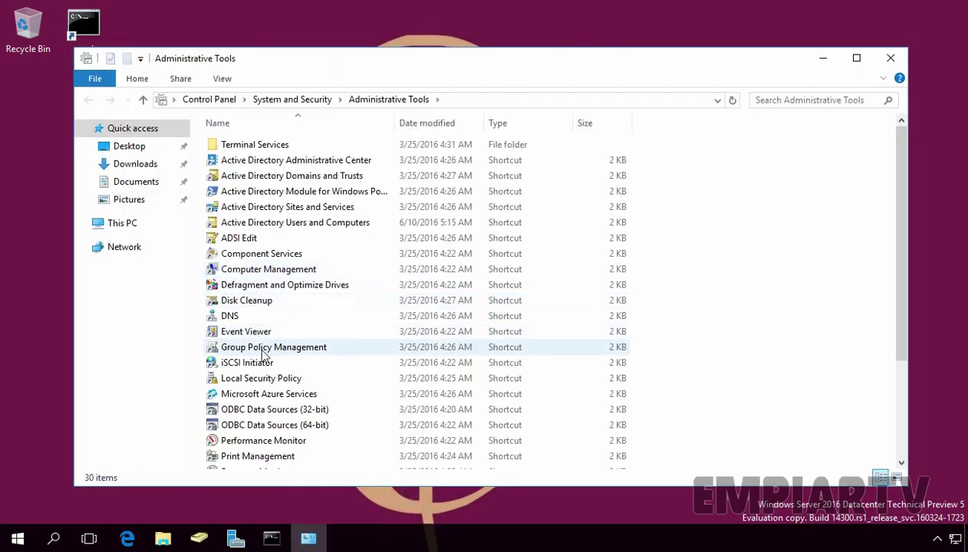
click(264, 350)
double_click(268, 349)
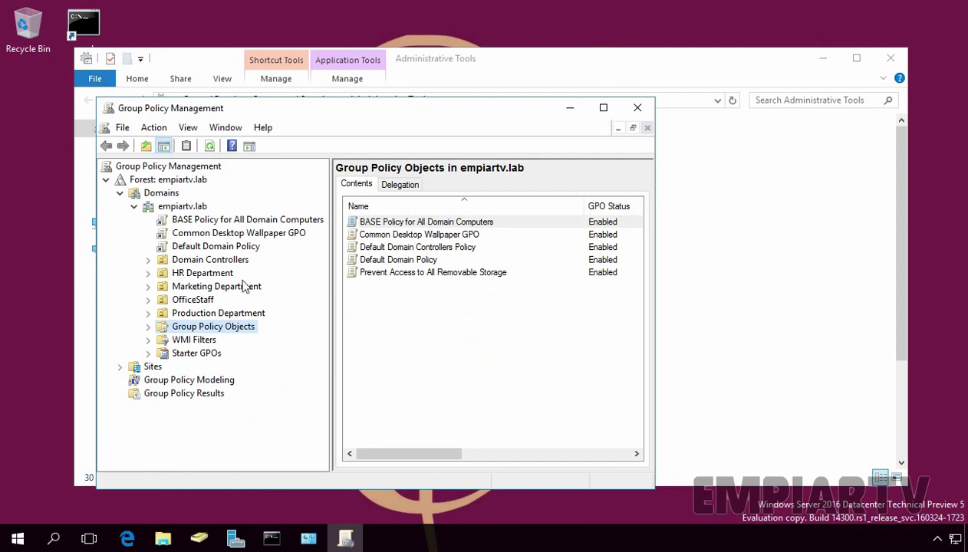
Expand Group Policy Objects and choose Back Up All from its context menu
double_click(194, 328)
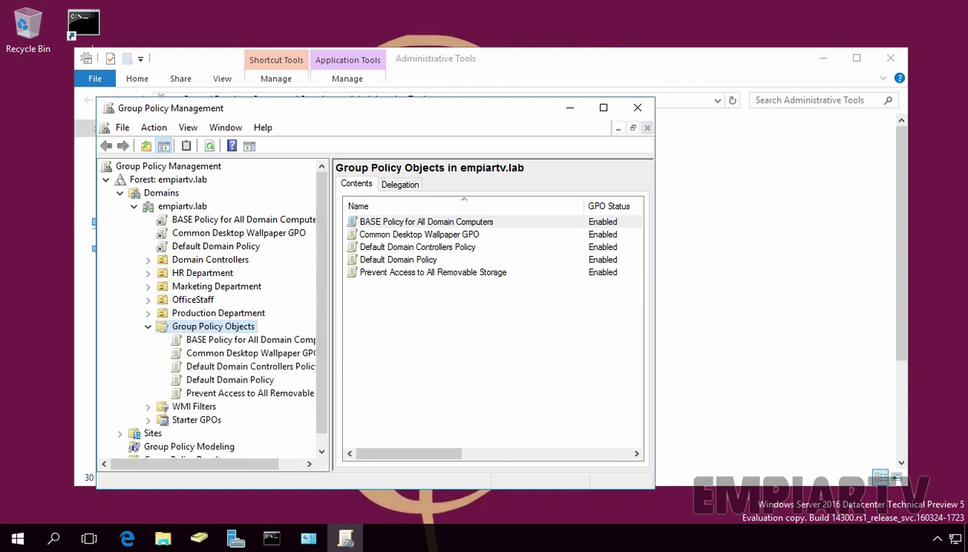
right_click(193, 328)
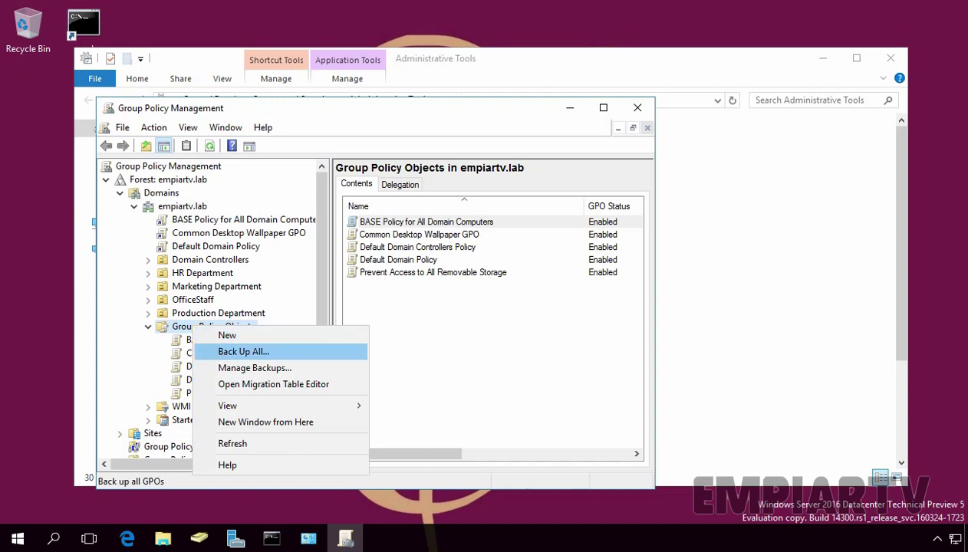
click(230, 352)
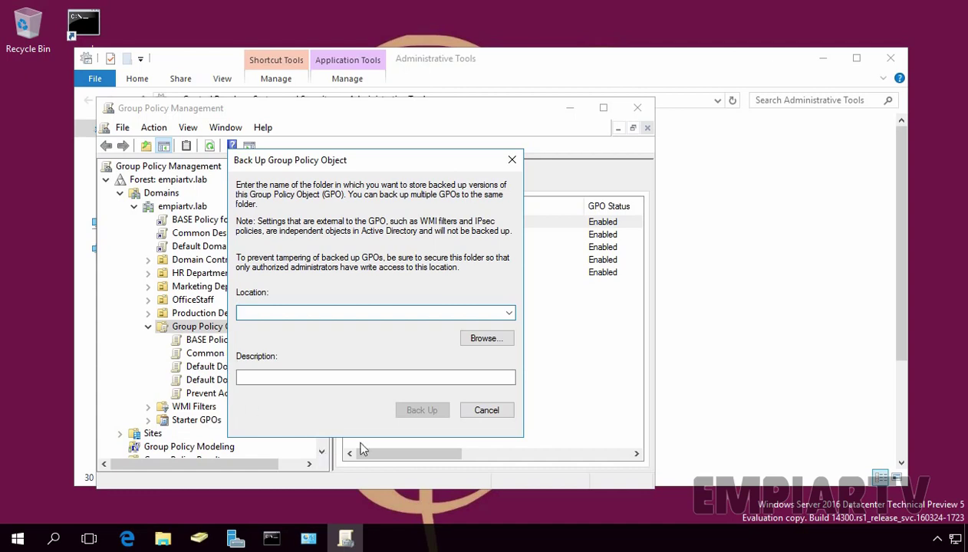
Create a new GPO_Backup folder on drive E: and make it the backup location
click(488, 337)
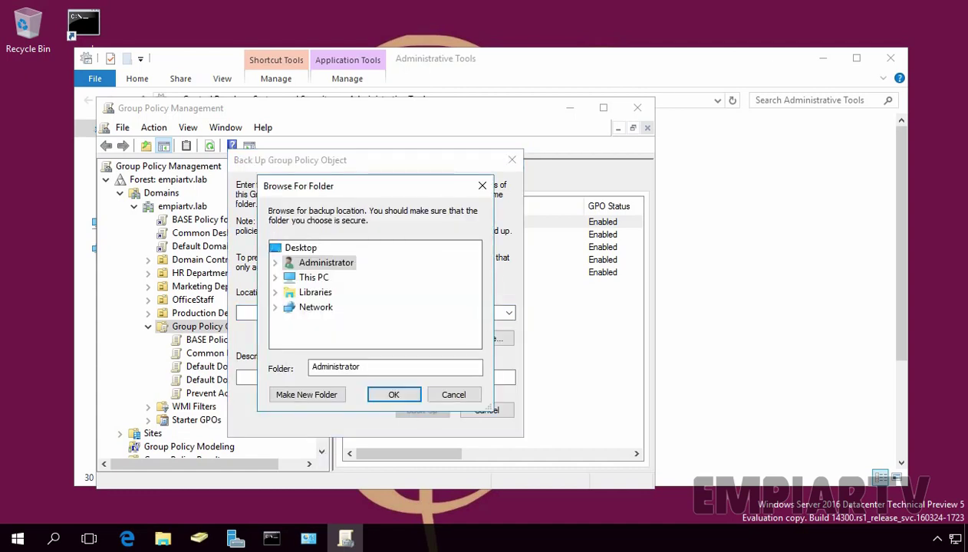
double_click(313, 277)
scroll(347, 311, down, 2)
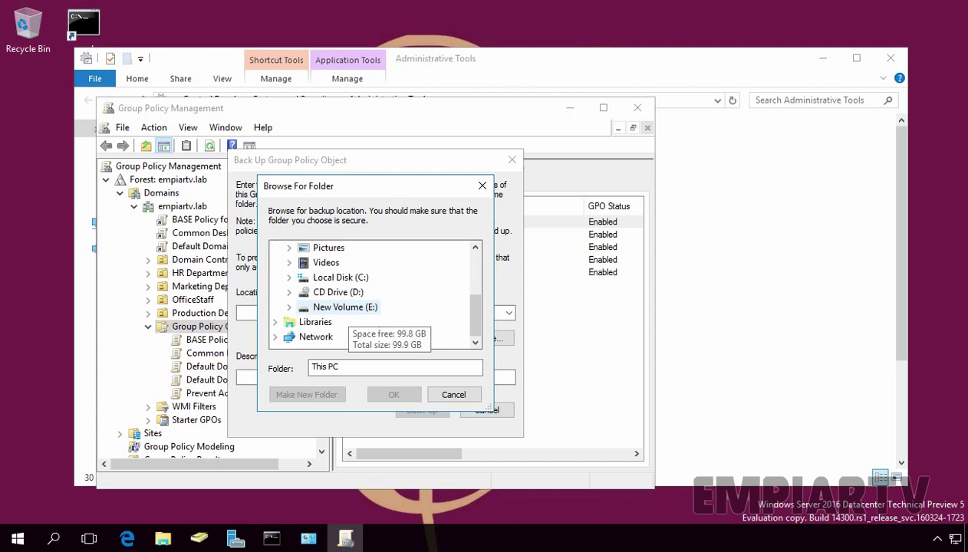
double_click(345, 307)
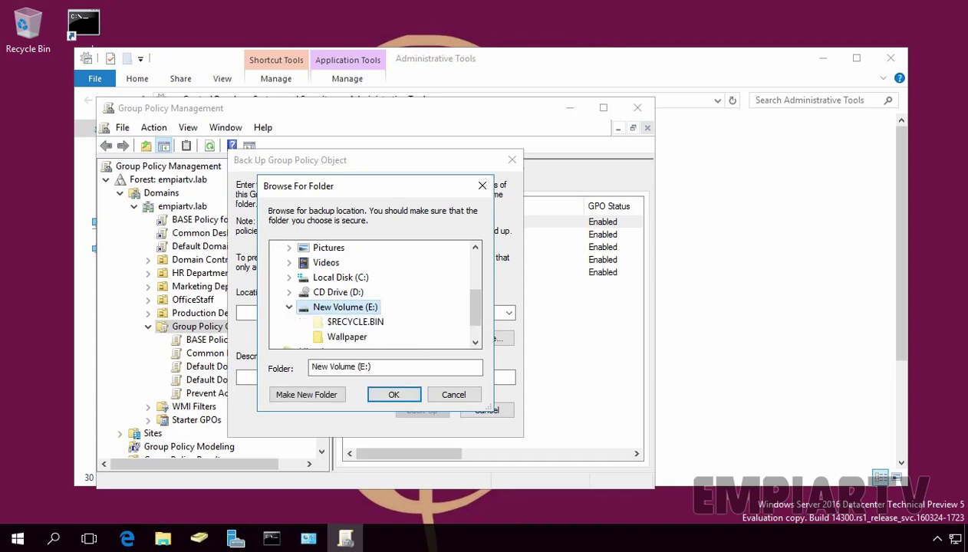
click(307, 395)
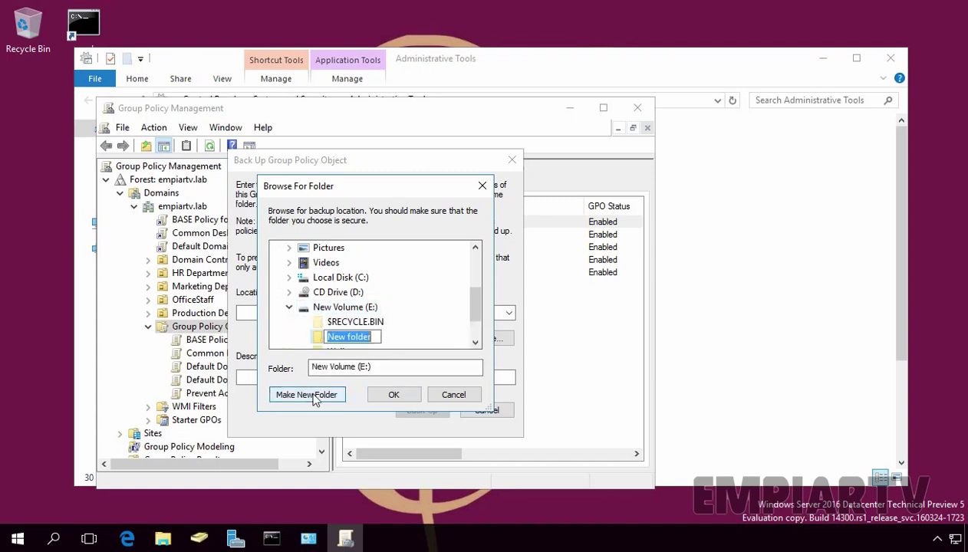
text(GPO_)
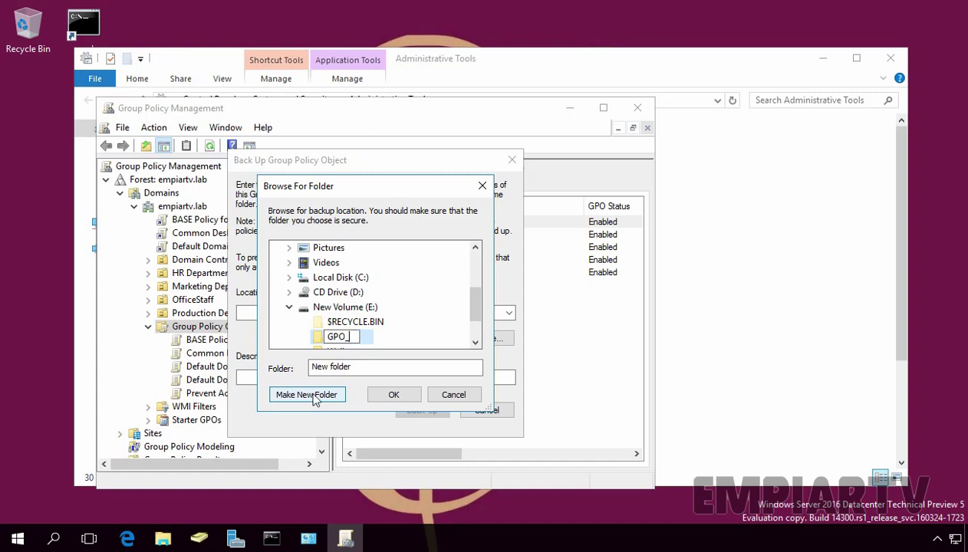
text(Backup)
key(Return)
click(396, 394)
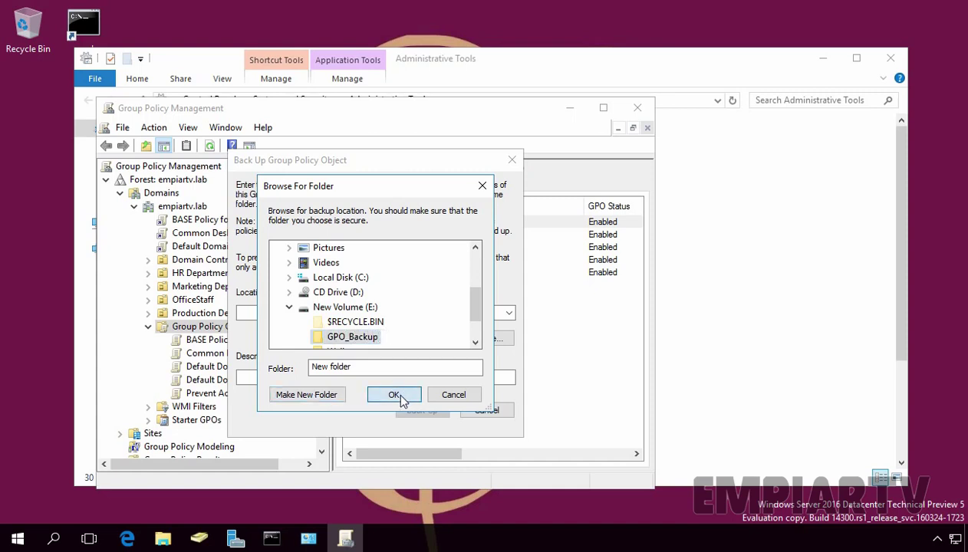
click(349, 377)
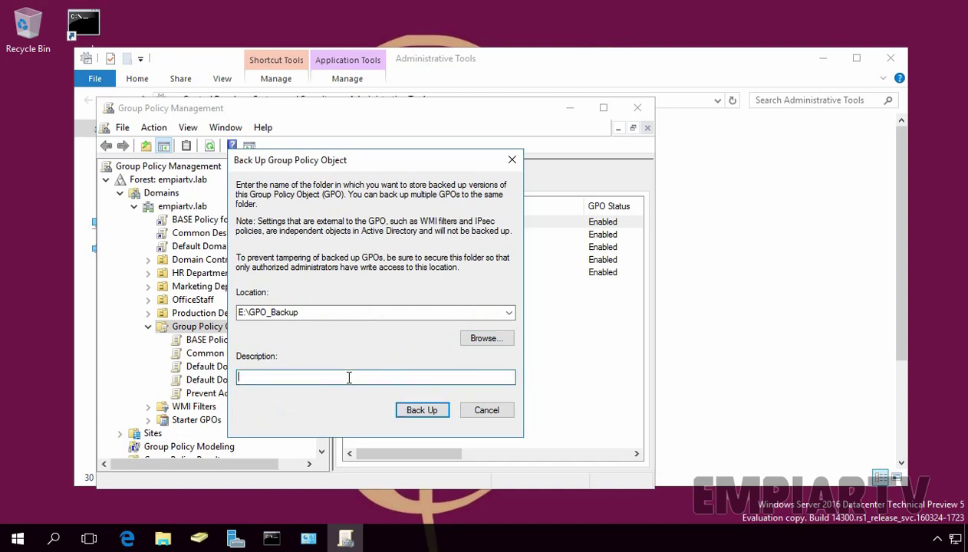
Run the backup of all five GPOs to E:\GPO_Backup and dismiss the finished report
click(413, 409)
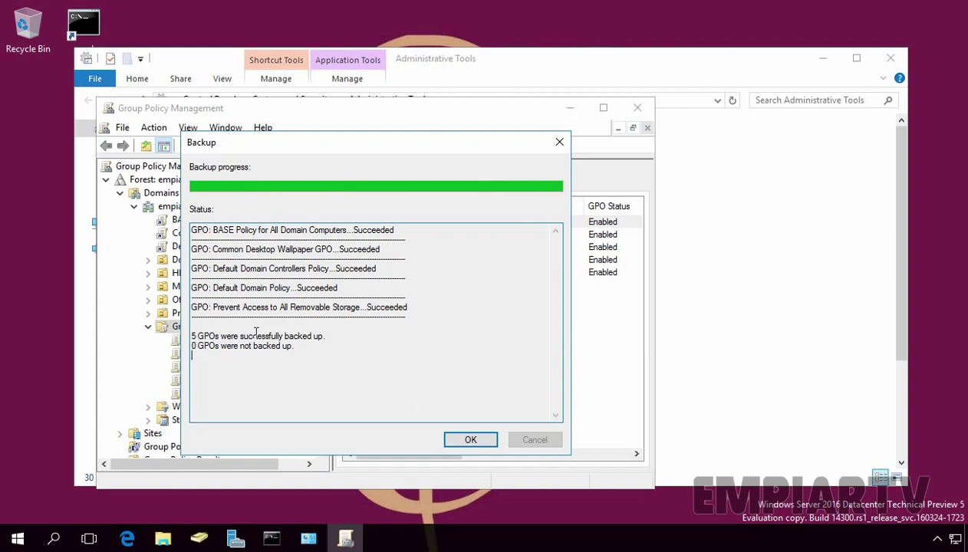
click(468, 444)
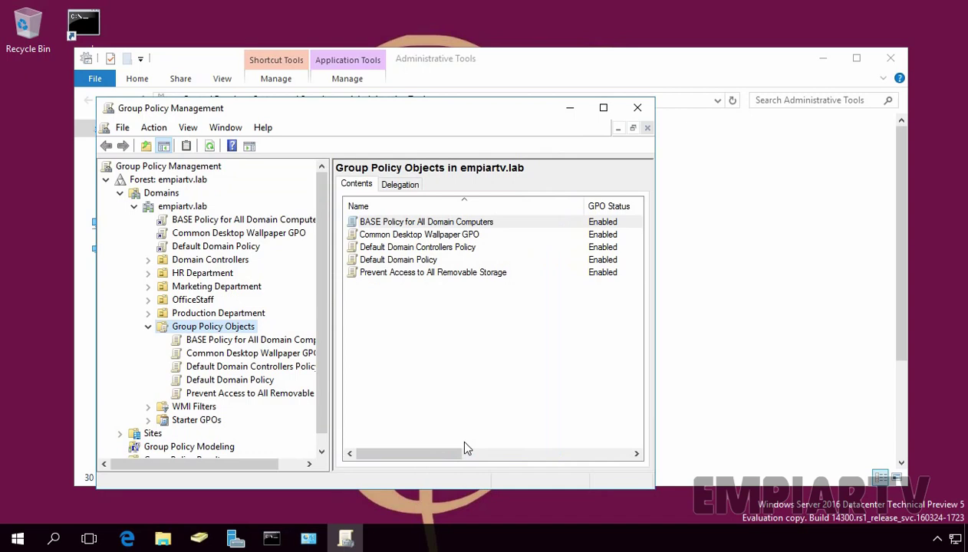
click(434, 443)
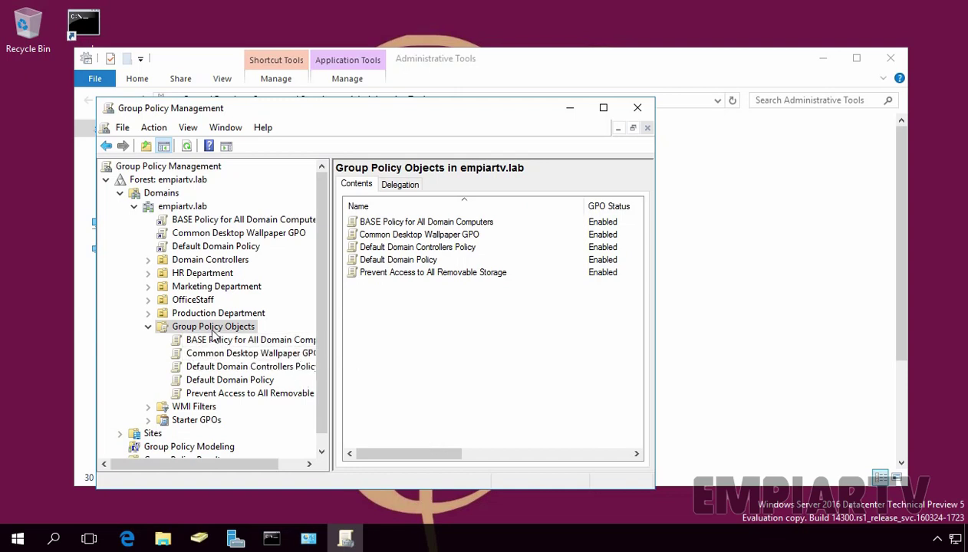
Restore Prevent Access to All Removable Storage from its E:\GPO_Backup backup, confirming Succeeded
click(230, 395)
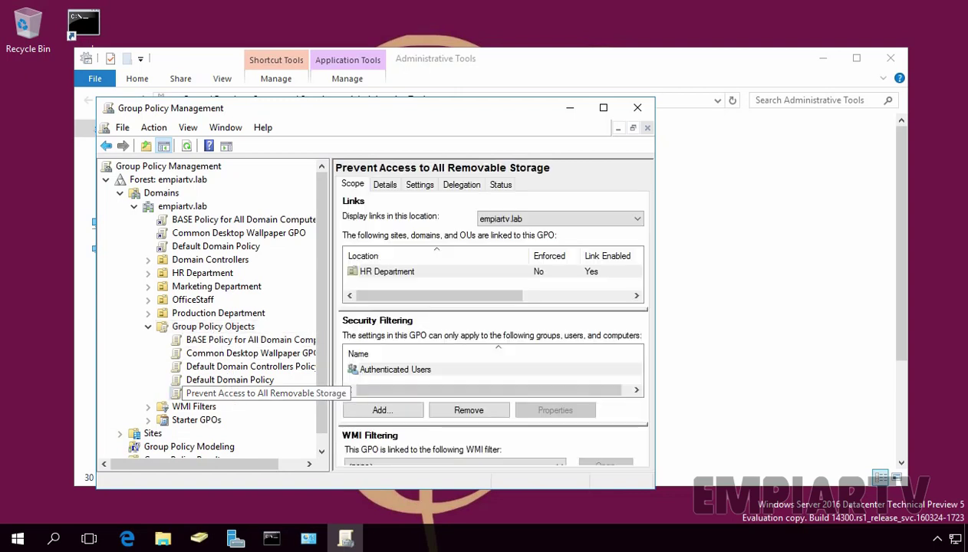
right_click(232, 396)
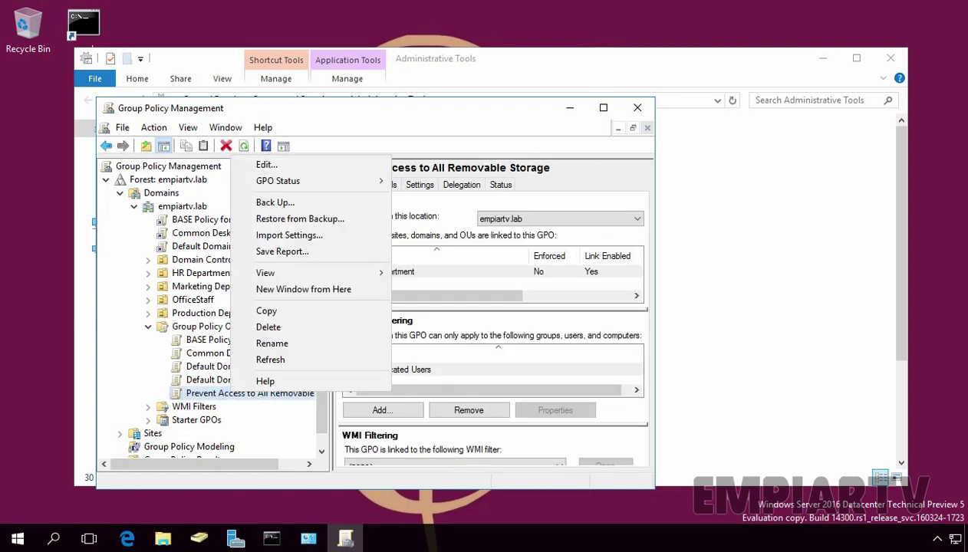
click(306, 219)
click(314, 383)
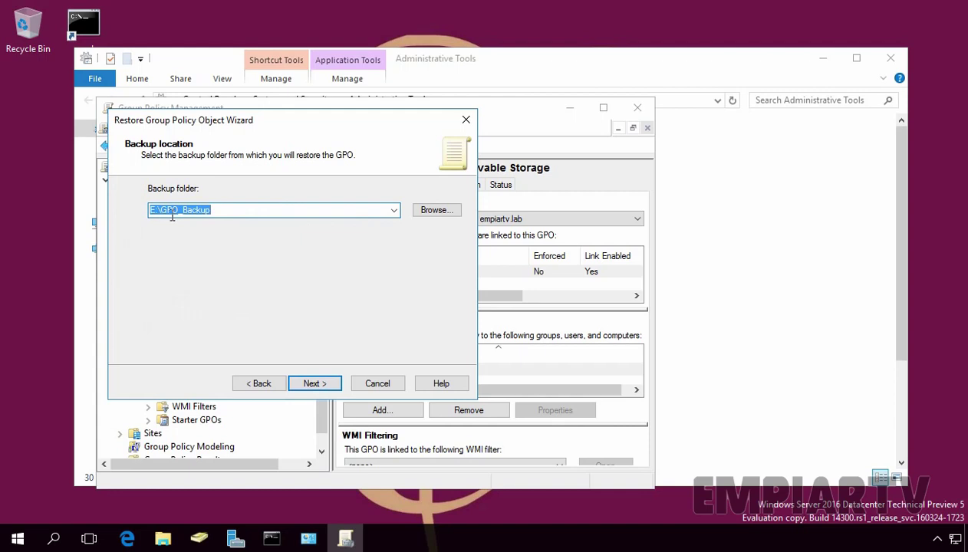
click(314, 383)
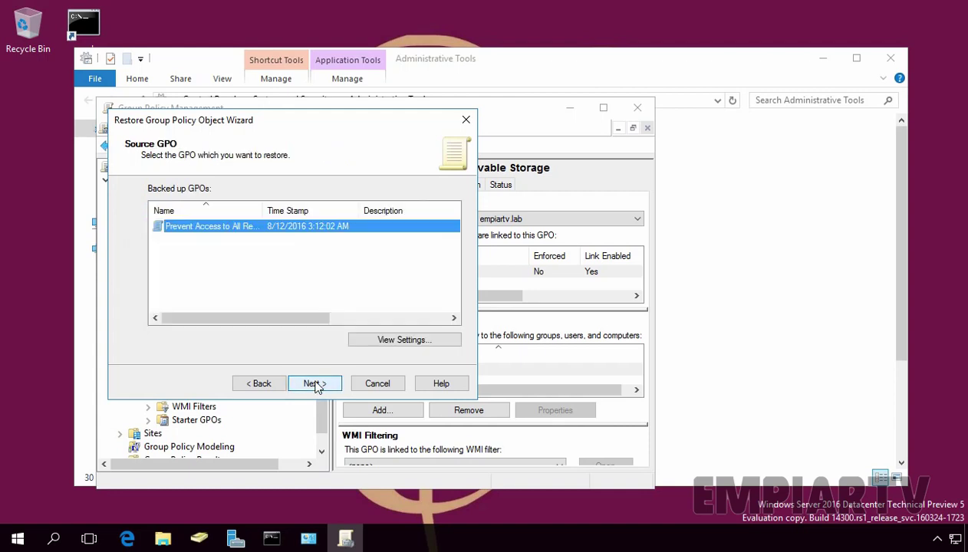
double_click(263, 211)
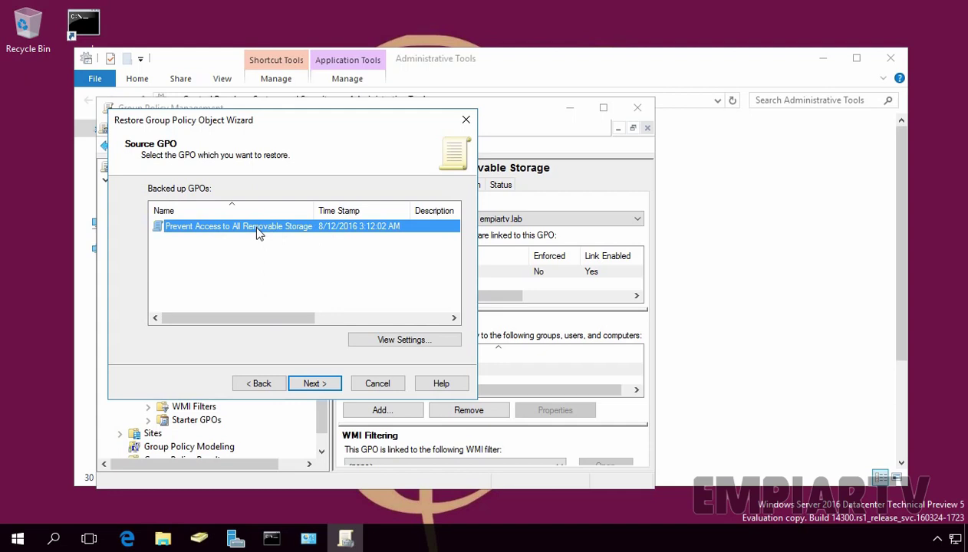
click(323, 381)
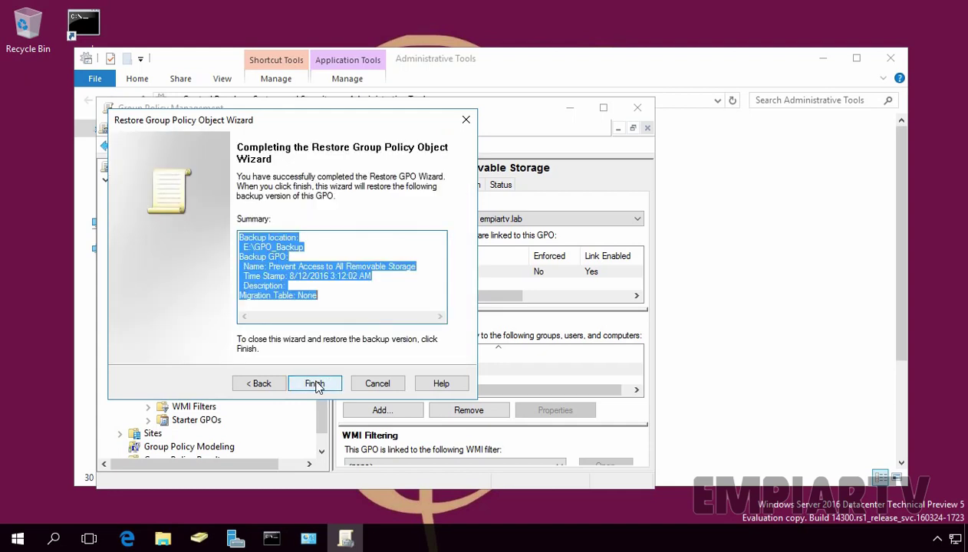
click(318, 383)
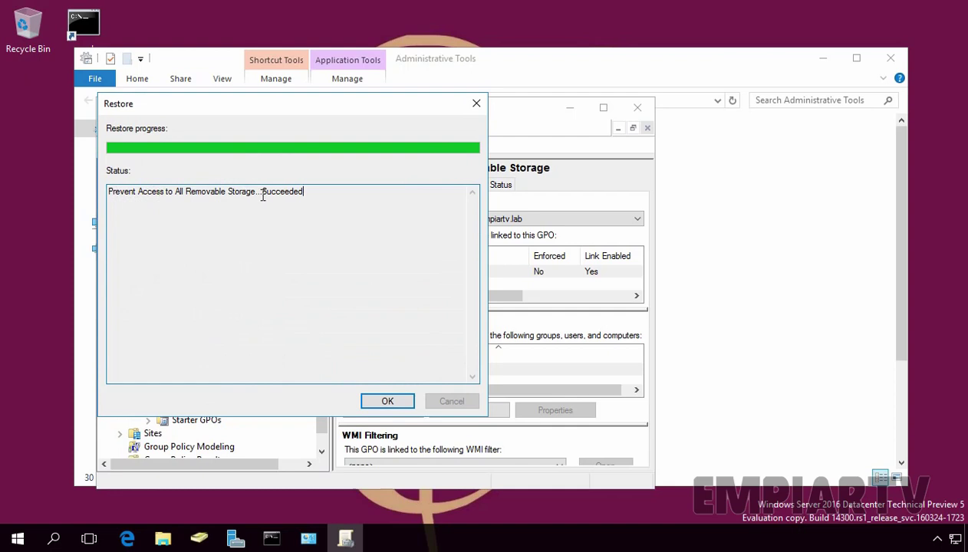
drag(261, 193, 328, 200)
Close the restore report, then delete the Prevent Access to All Removable Storage GPO and its links
click(384, 401)
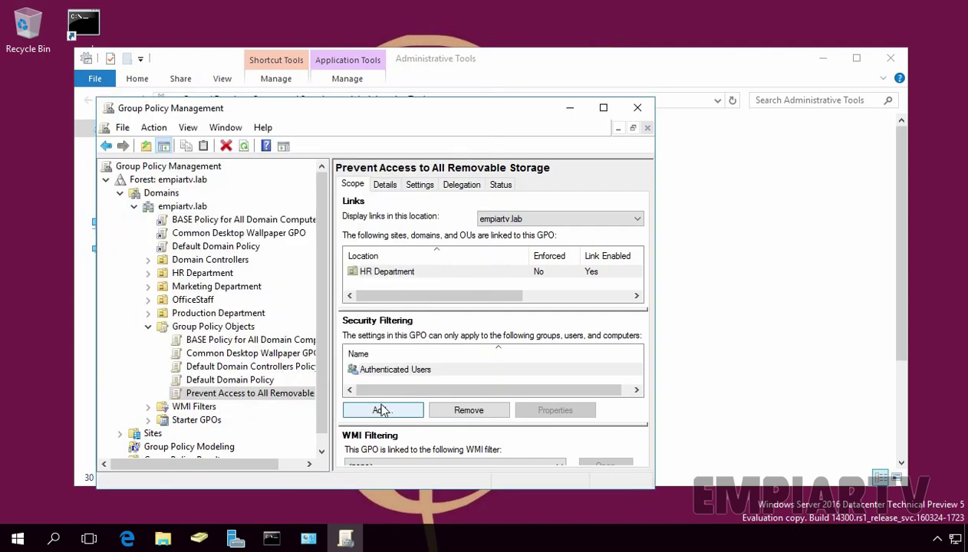
right_click(290, 394)
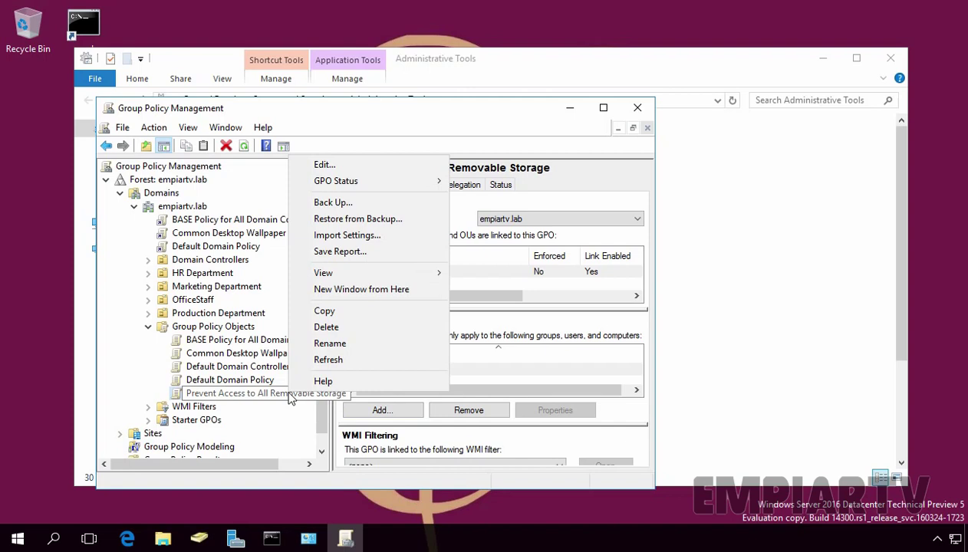
click(326, 327)
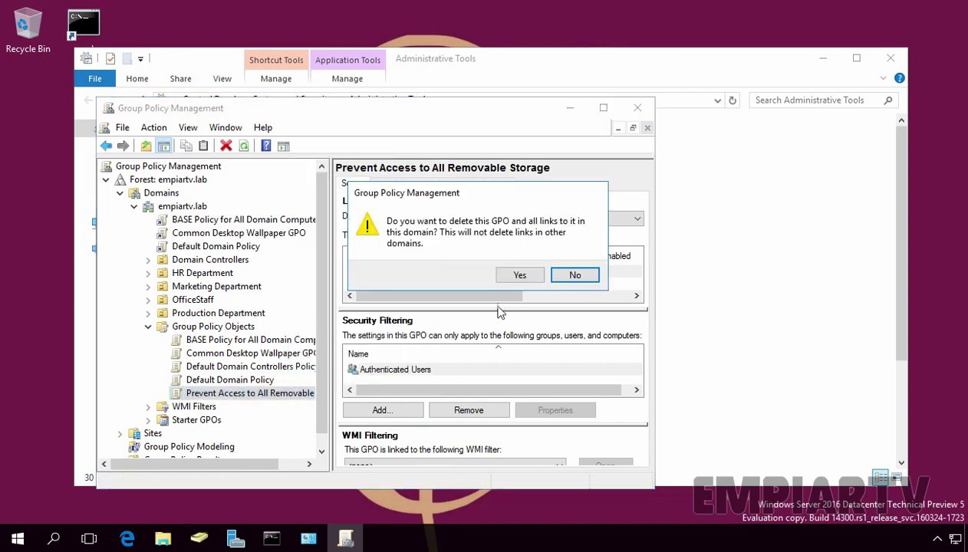
click(520, 274)
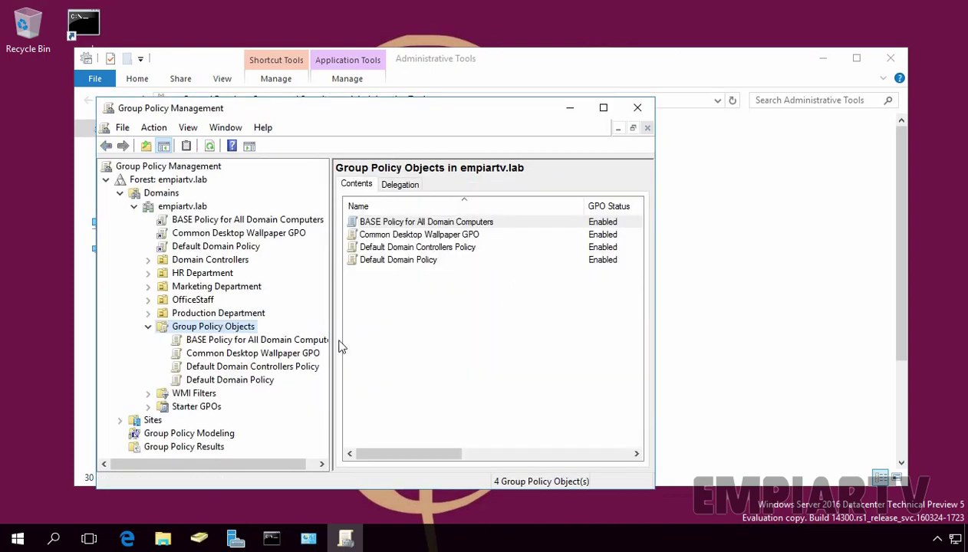
Restore the deleted Prevent Access to All Removable Storage backup through Manage Backups
right_click(215, 328)
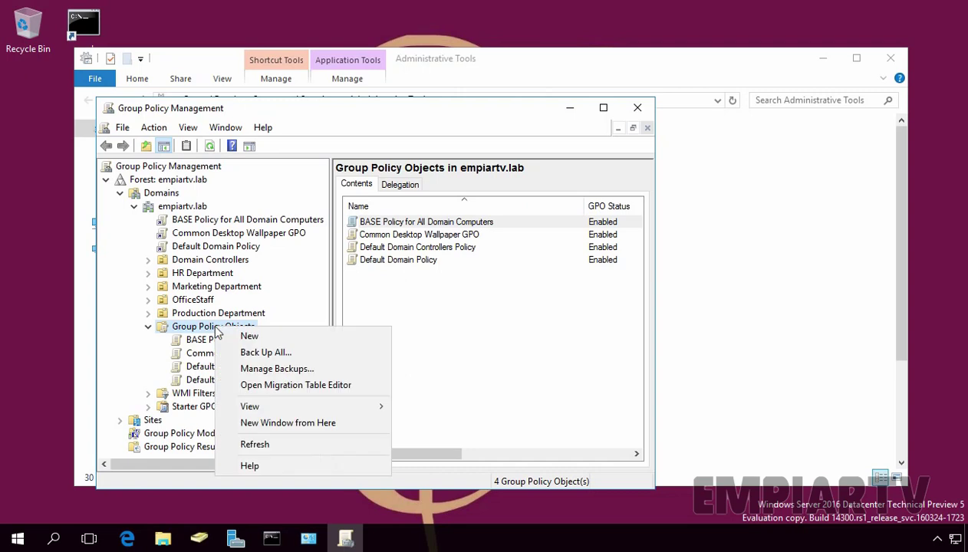
click(249, 370)
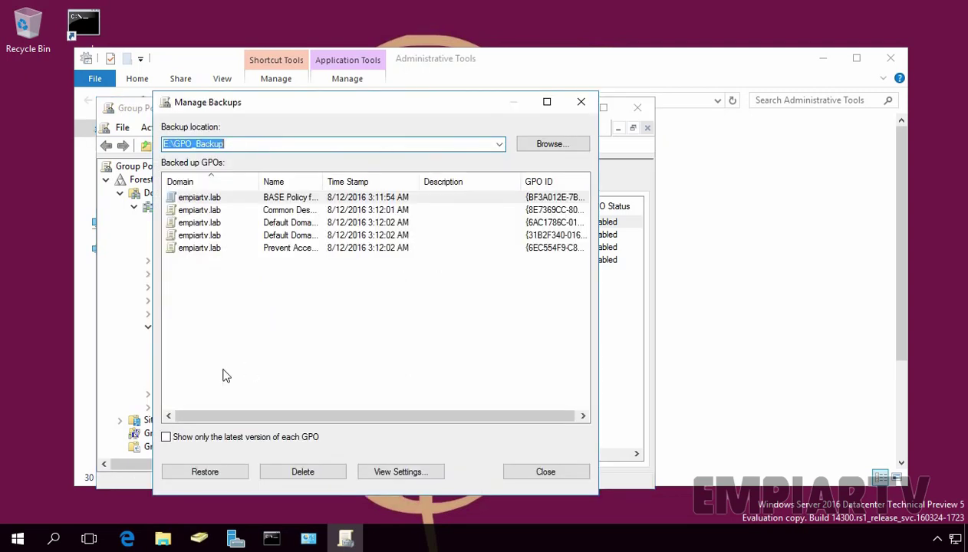
click(329, 184)
drag(323, 184, 429, 185)
click(326, 248)
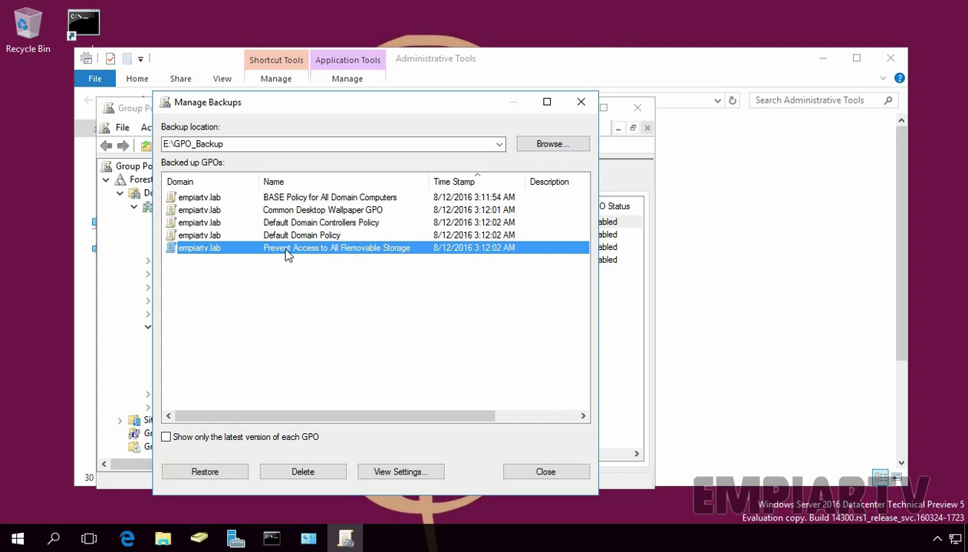
click(202, 477)
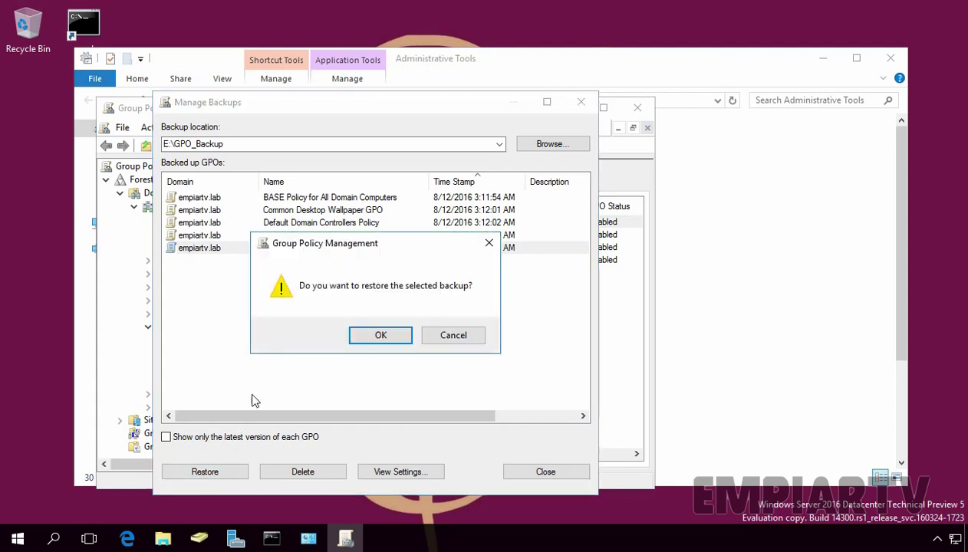
click(376, 338)
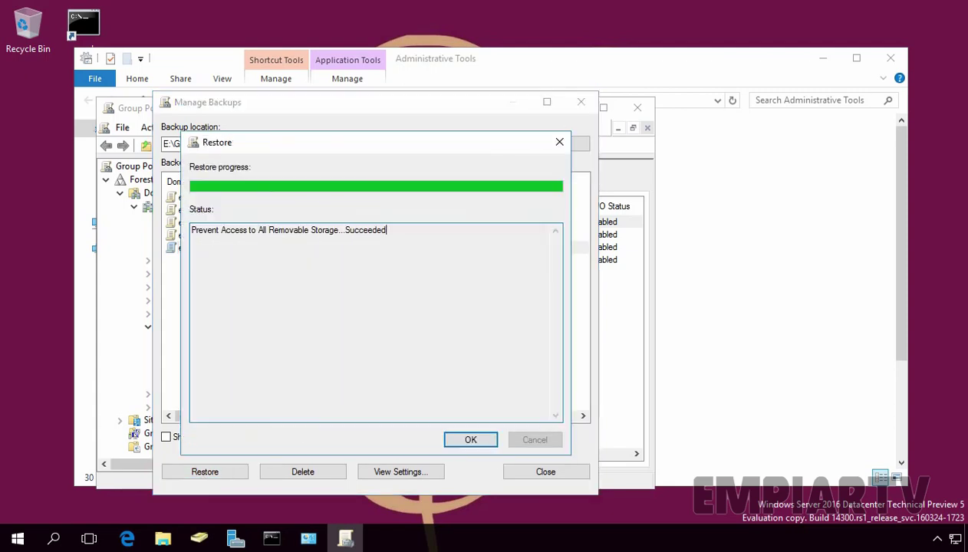
click(457, 442)
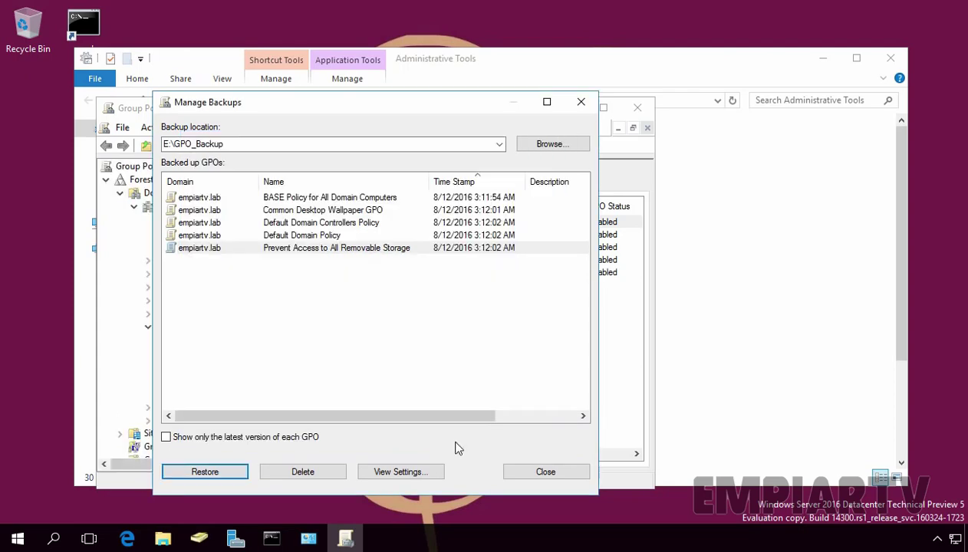
Close Manage Backups and select the restored Prevent Access GPO to view its scope
click(527, 473)
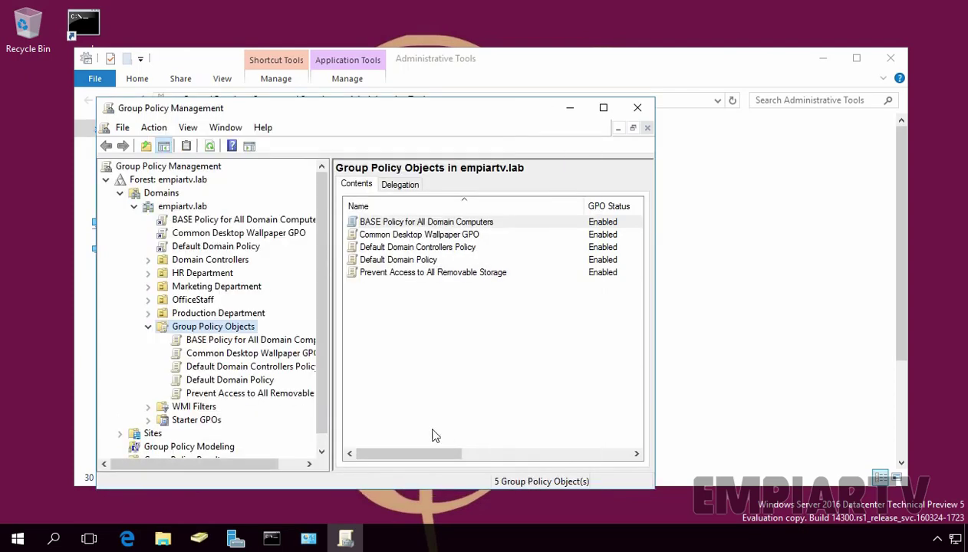
click(245, 393)
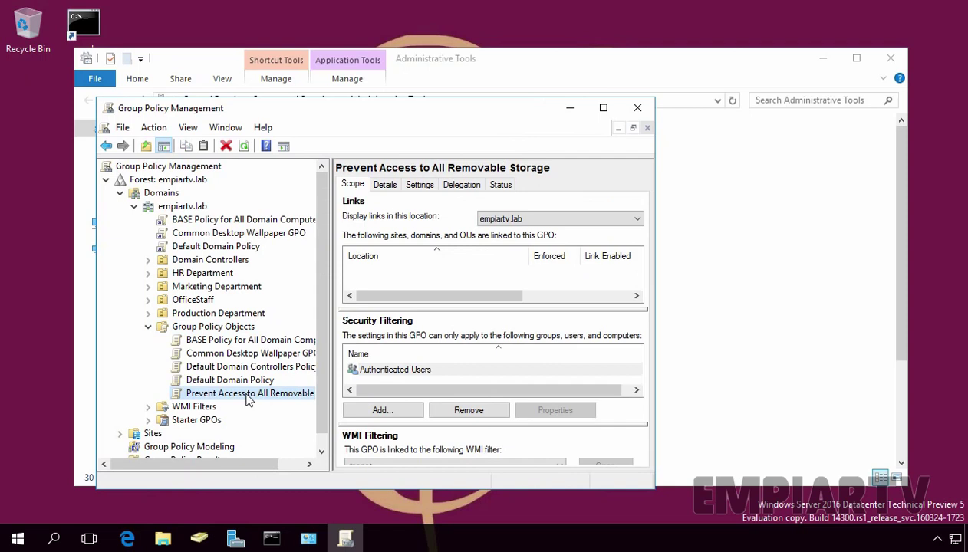